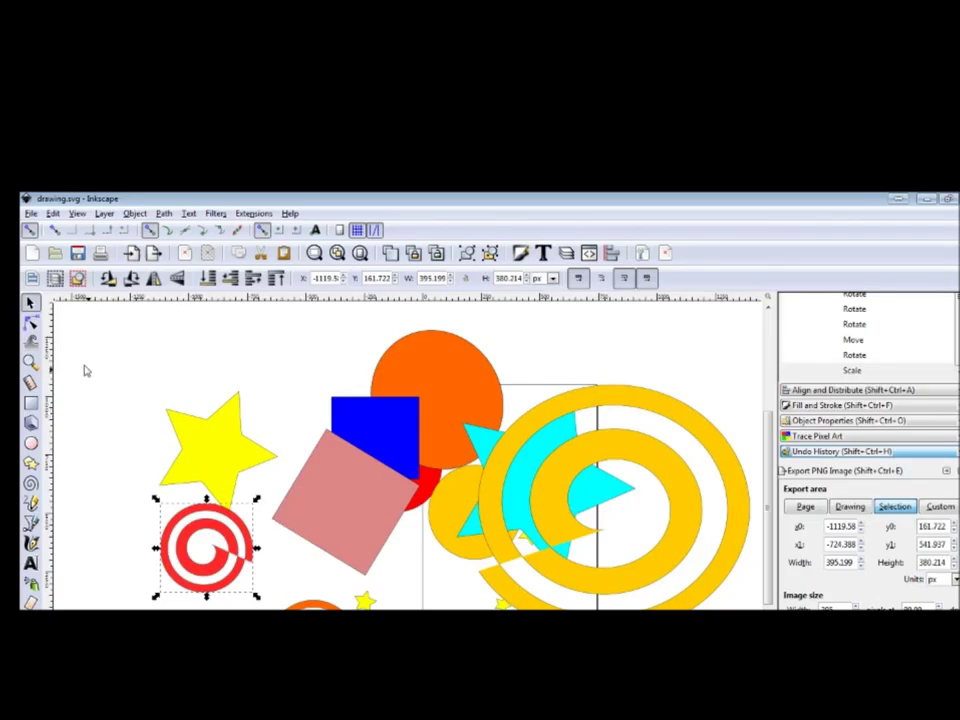
With the Node tool, drag the red spiral's outer end handle a little to loosen its turns.
left_click(31, 323)
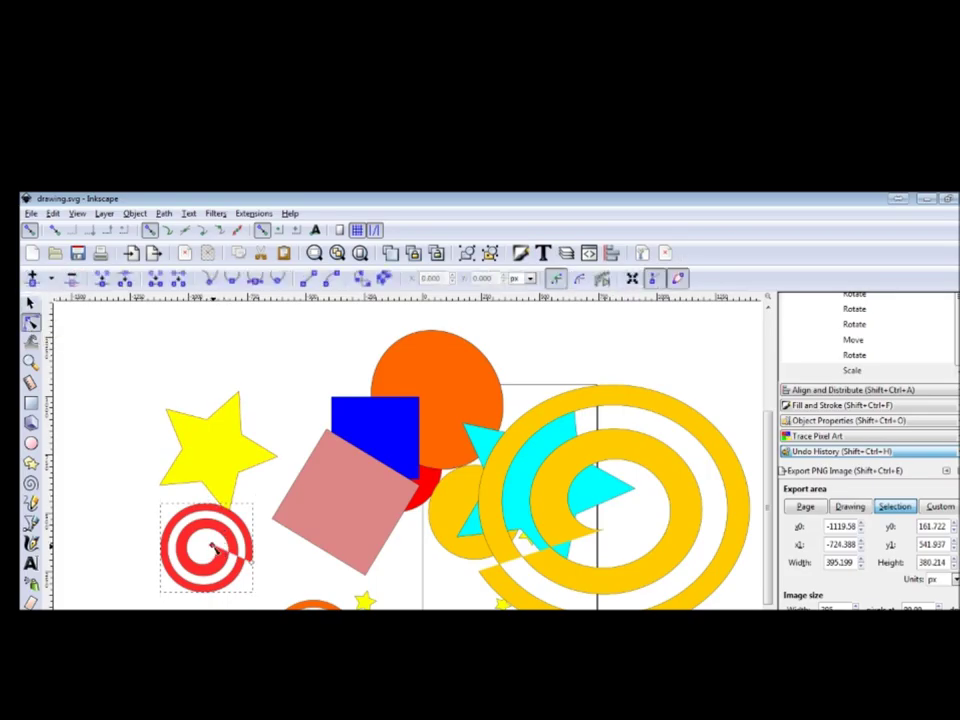
left_click_drag(255, 568, 412, 578)
Drag the yellow star's inner and outer radius handles to enlarge and rotate it into long, thin spikes.
left_click(415, 483)
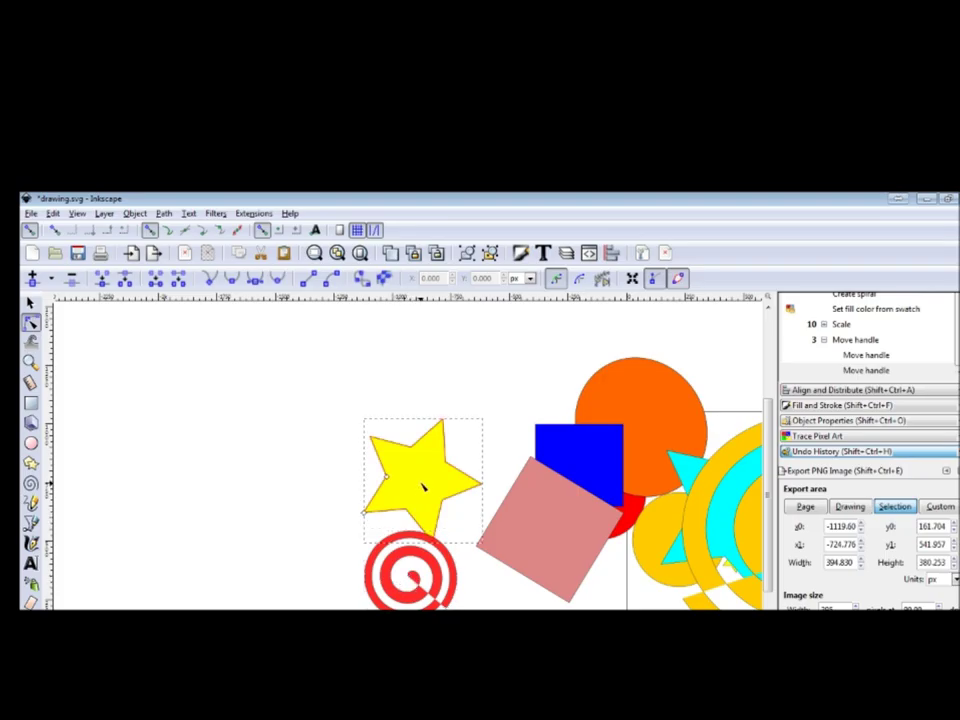
left_click_drag(390, 470, 425, 512)
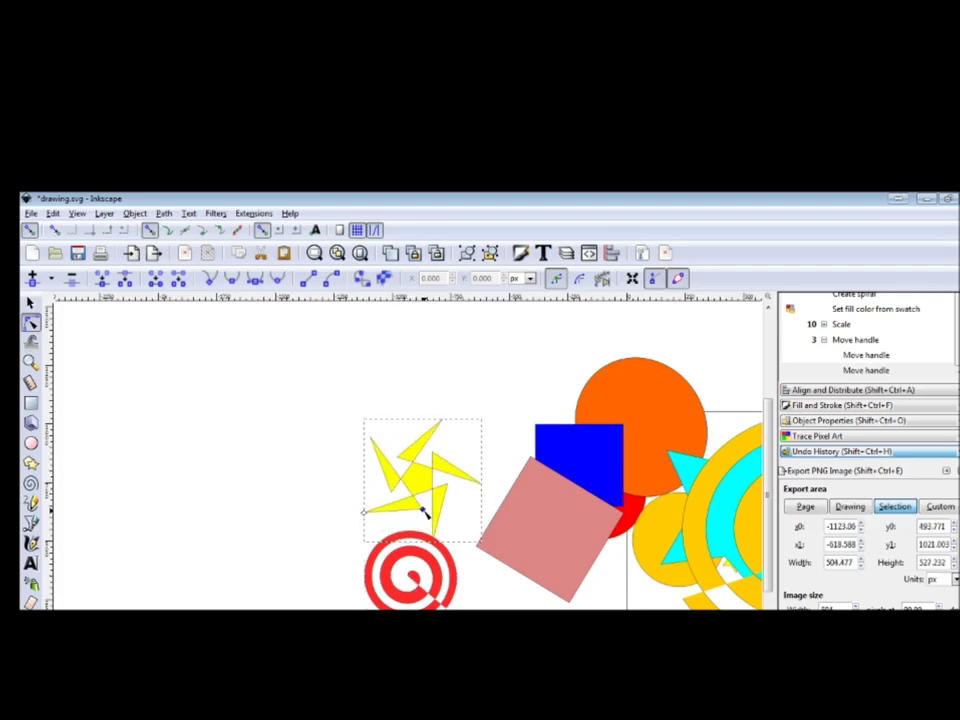
left_click_drag(373, 473, 447, 471)
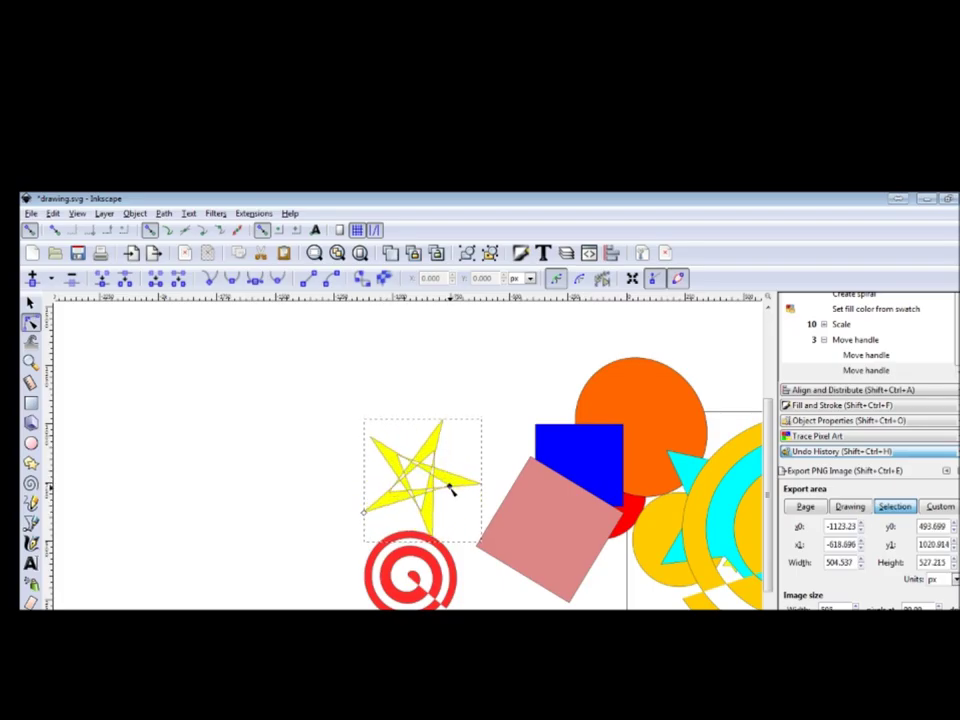
left_click_drag(423, 428, 415, 498)
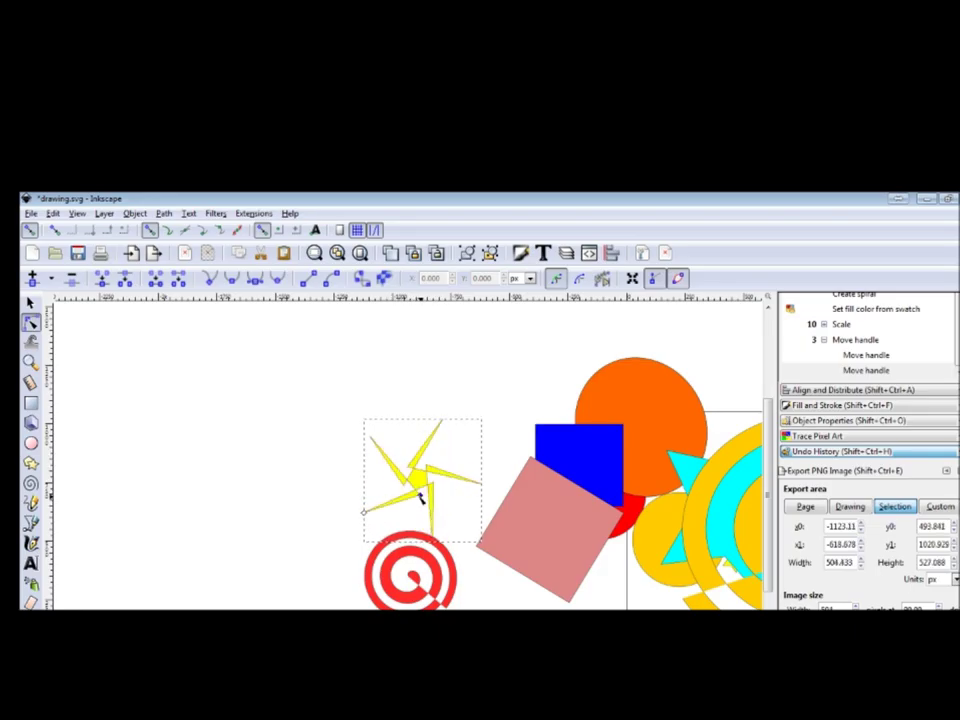
left_click_drag(391, 402, 403, 478)
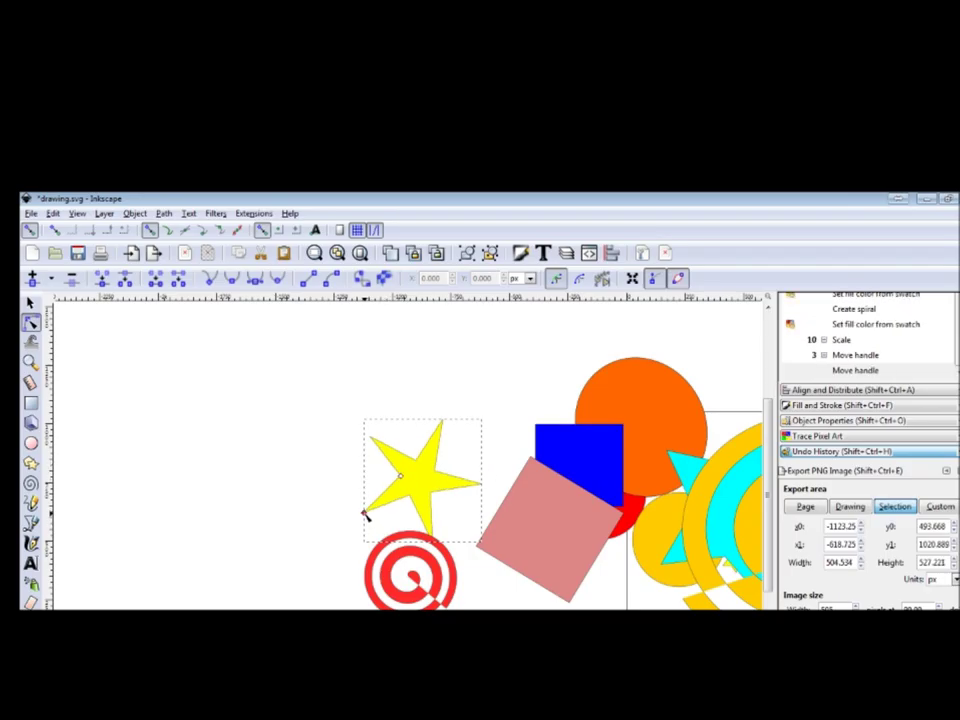
left_click_drag(365, 514, 490, 555)
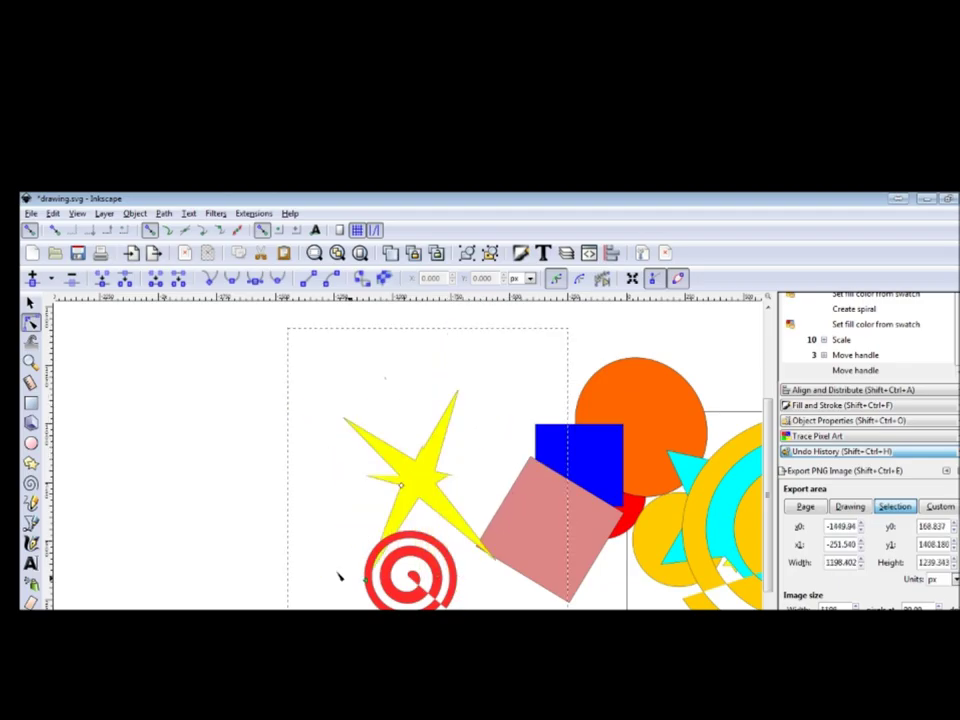
left_click_drag(339, 576, 345, 394)
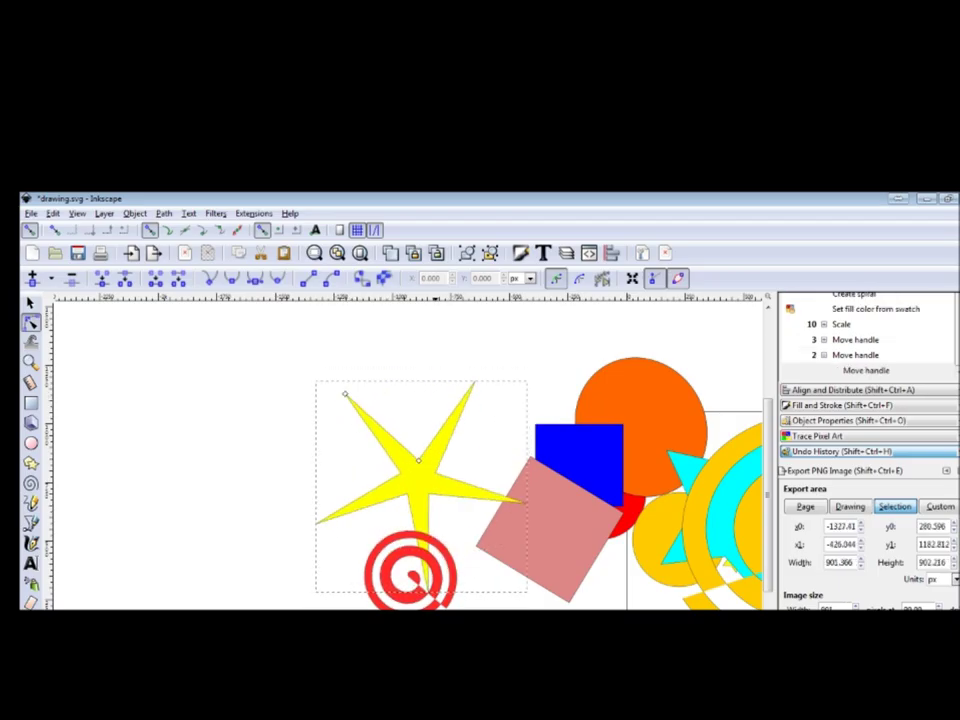
scroll(378, 535, "right", 5)
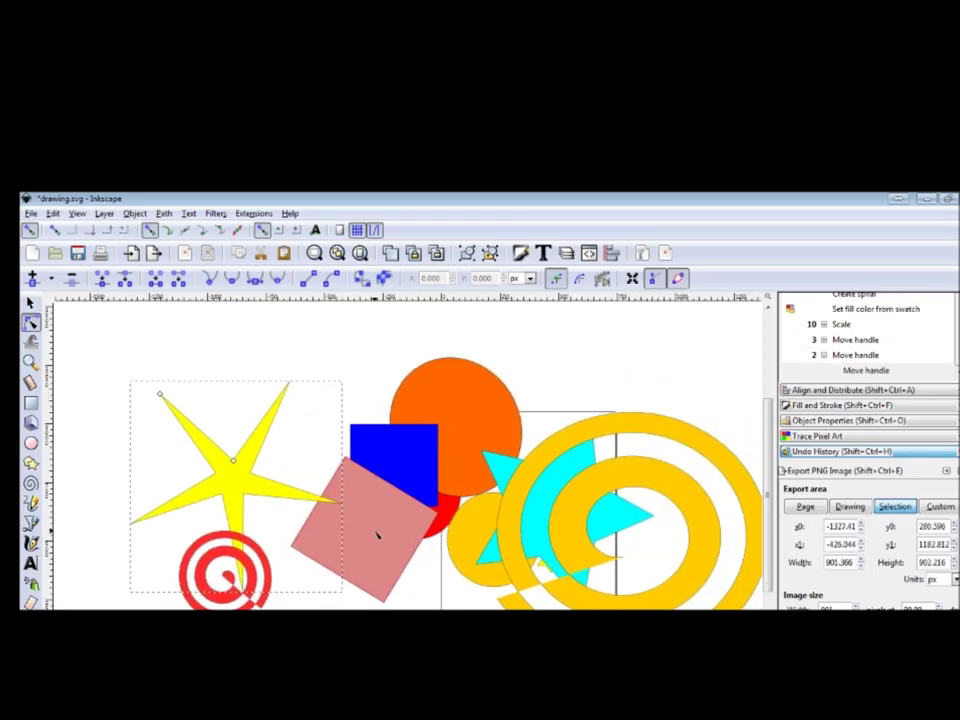
Round the pink square's corners with its corner handle and move it up onto the yellow star.
left_click(364, 517)
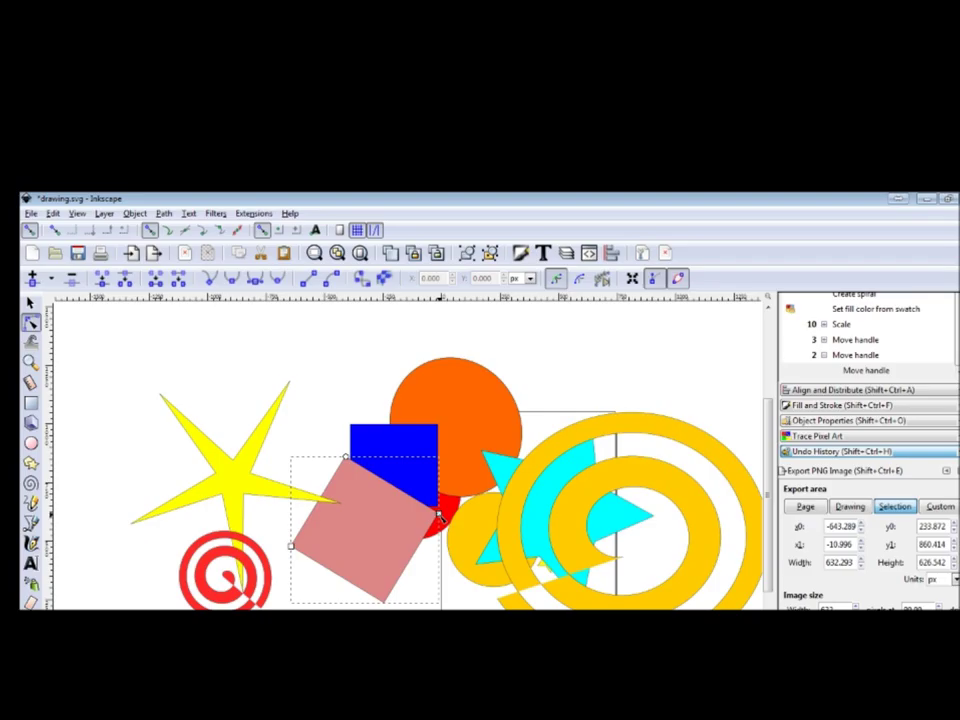
left_click_drag(440, 514, 240, 410)
left_click(29, 303)
key("n")
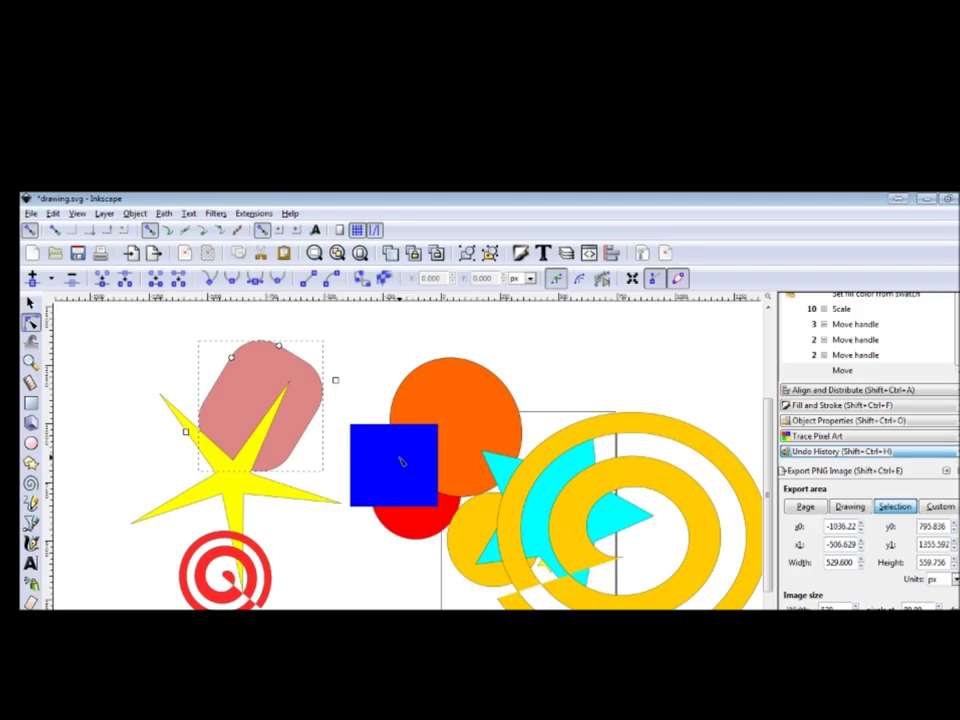
Stretch the orange circle into a tilted ellipse and bring its arc ends together to close the wedge.
left_click(449, 381)
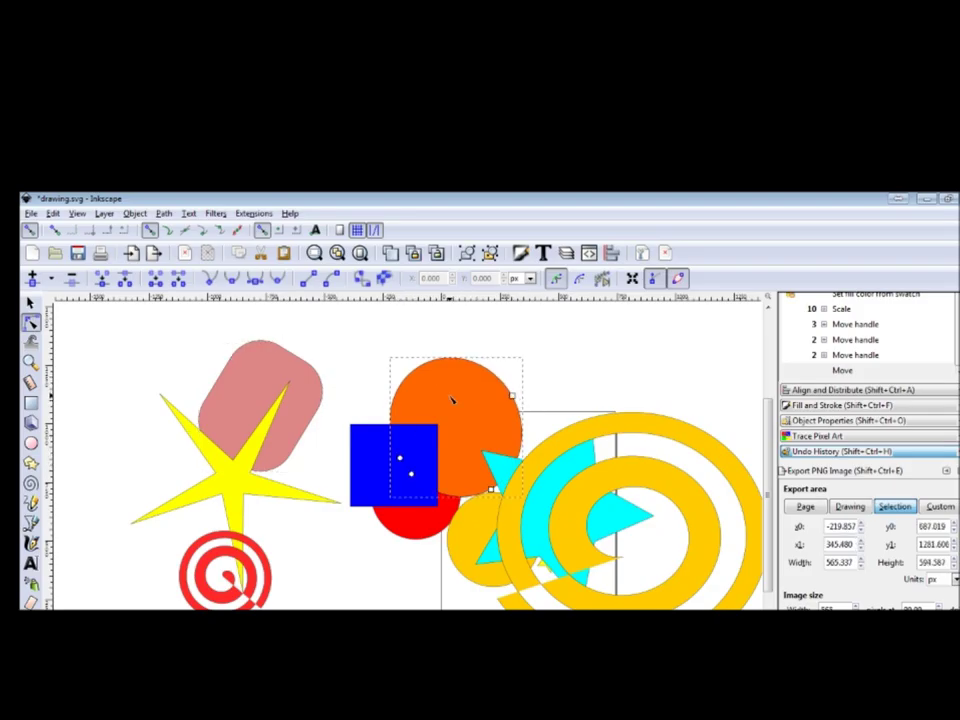
left_click_drag(513, 398, 425, 452)
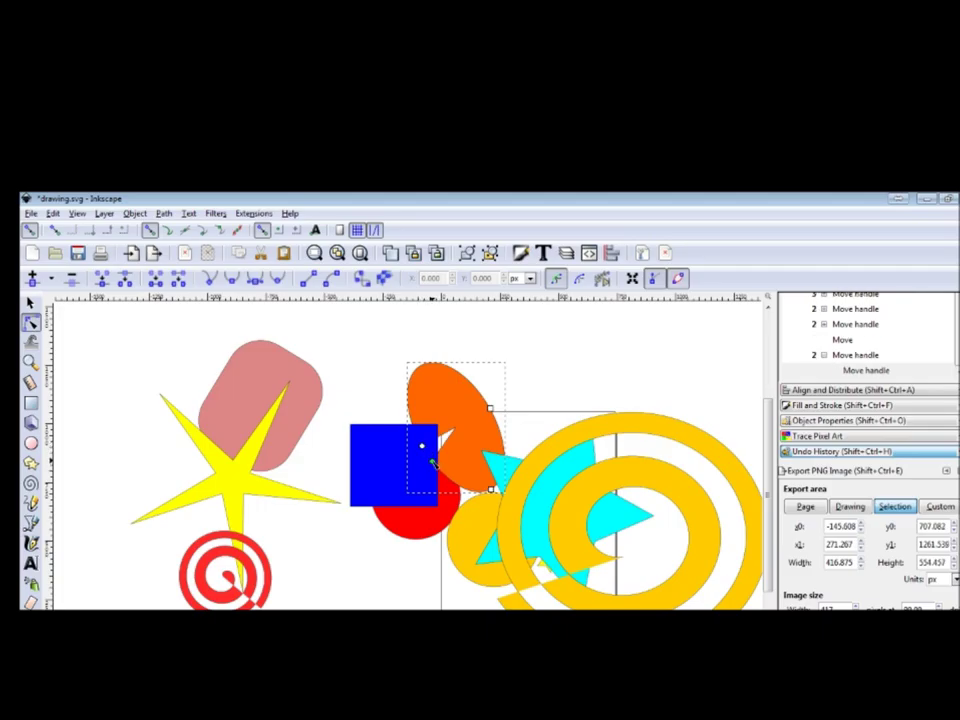
mouse_move(422, 446)
left_mouse_down()
mouse_move(410, 418)
mouse_move(428, 396)
mouse_move(454, 407)
mouse_move(473, 439)
mouse_move(429, 366)
mouse_move(429, 455)
left_mouse_up()
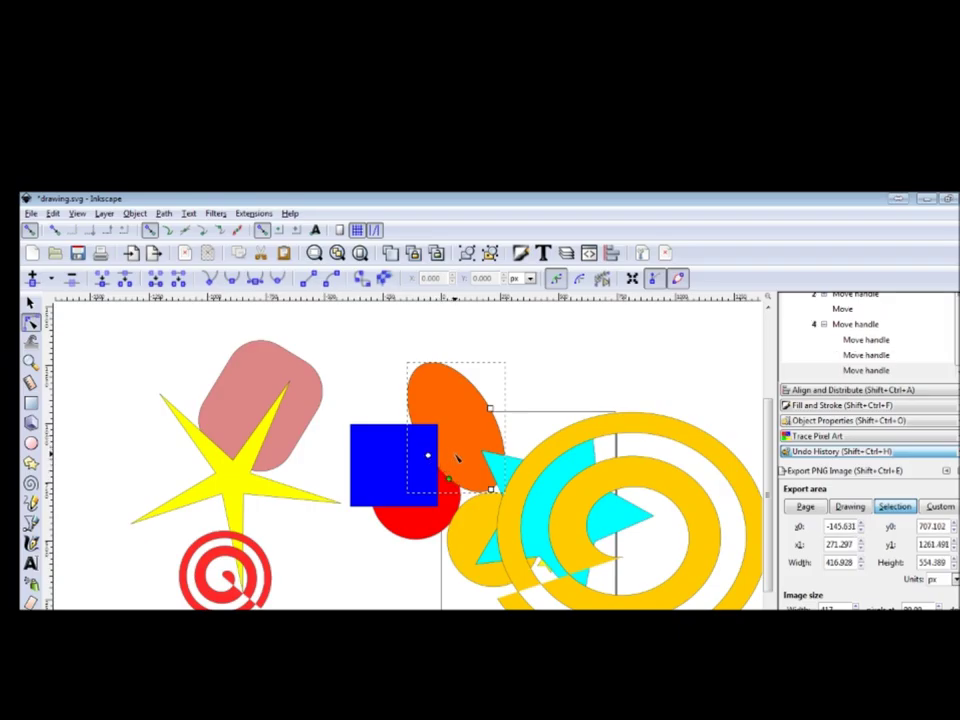
left_click_drag(429, 455, 426, 522)
left_click(426, 522)
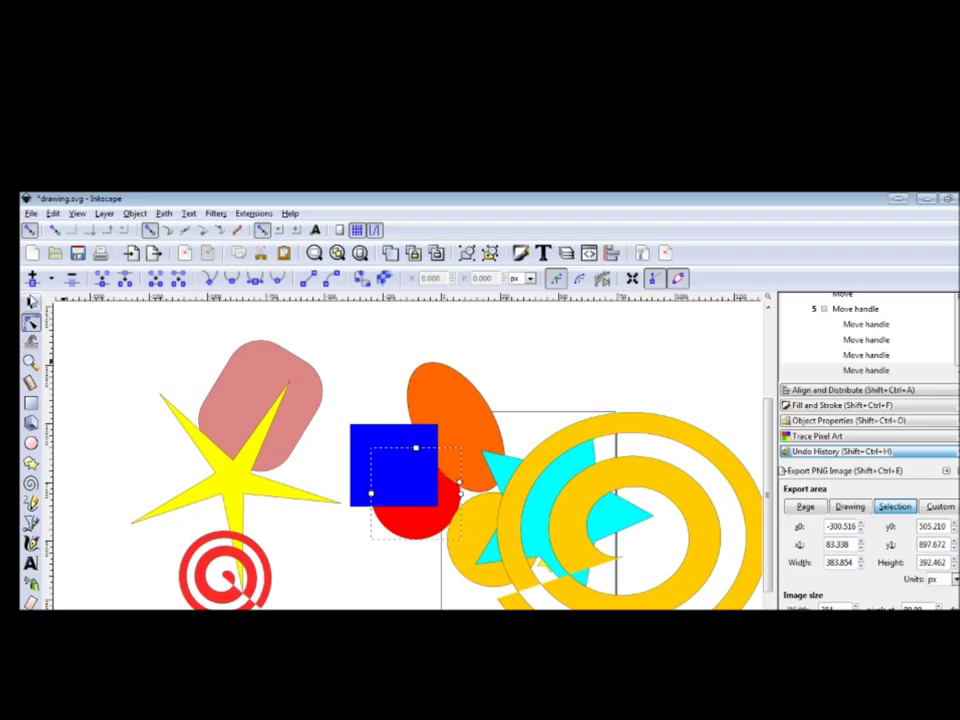
Move the red circle below the blue square and cut a mouth wedge into it.
key("s")
left_click_drag(418, 520, 376, 590)
left_click(31, 321)
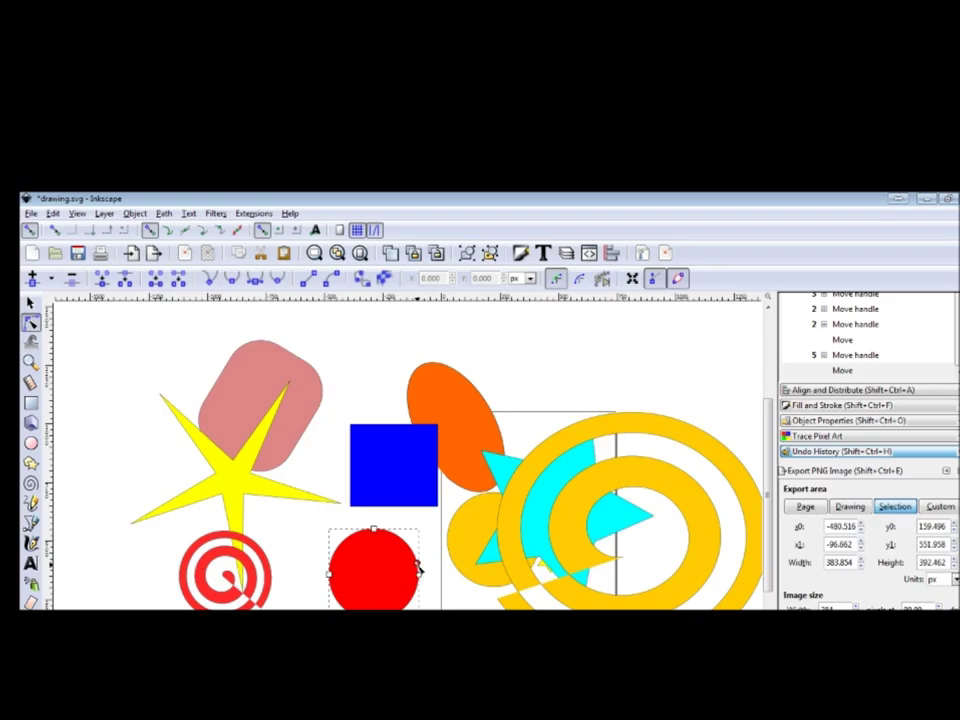
mouse_move(418, 568)
left_mouse_down()
mouse_move(420, 578)
mouse_move(386, 590)
mouse_move(404, 586)
mouse_move(368, 585)
mouse_move(418, 578)
mouse_move(345, 548)
mouse_move(370, 593)
mouse_move(335, 568)
mouse_move(420, 558)
left_mouse_up()
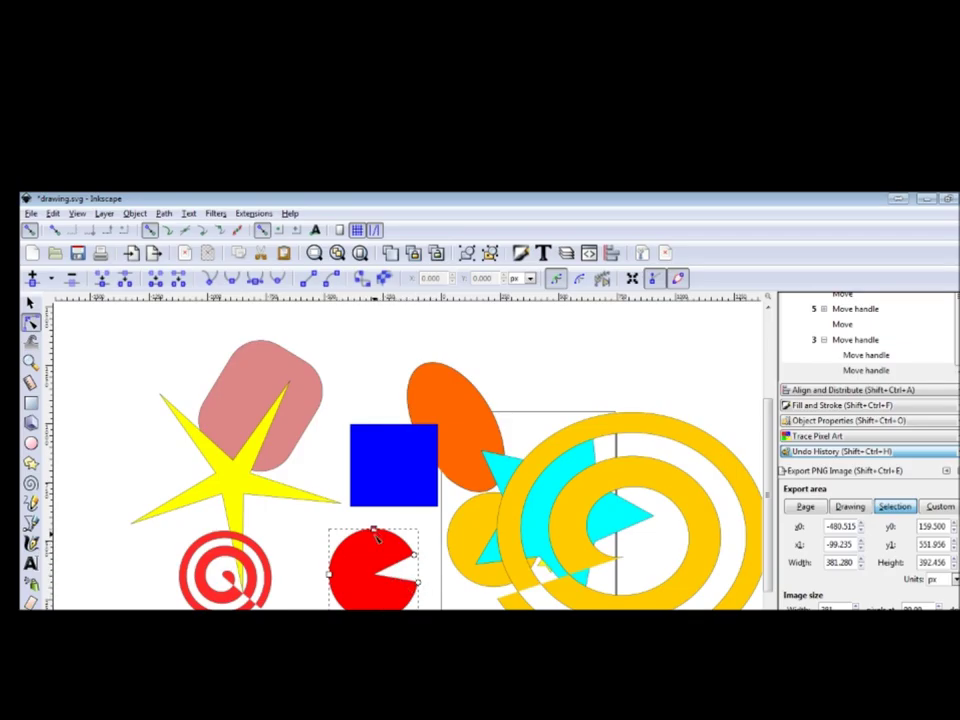
Resize the red pac-man and reshape its mouth, then wind the gold spiral's inner end toward the centre.
mouse_move(373, 531)
left_mouse_down()
mouse_move(373, 561)
mouse_move(373, 448)
mouse_move(375, 531)
left_mouse_up()
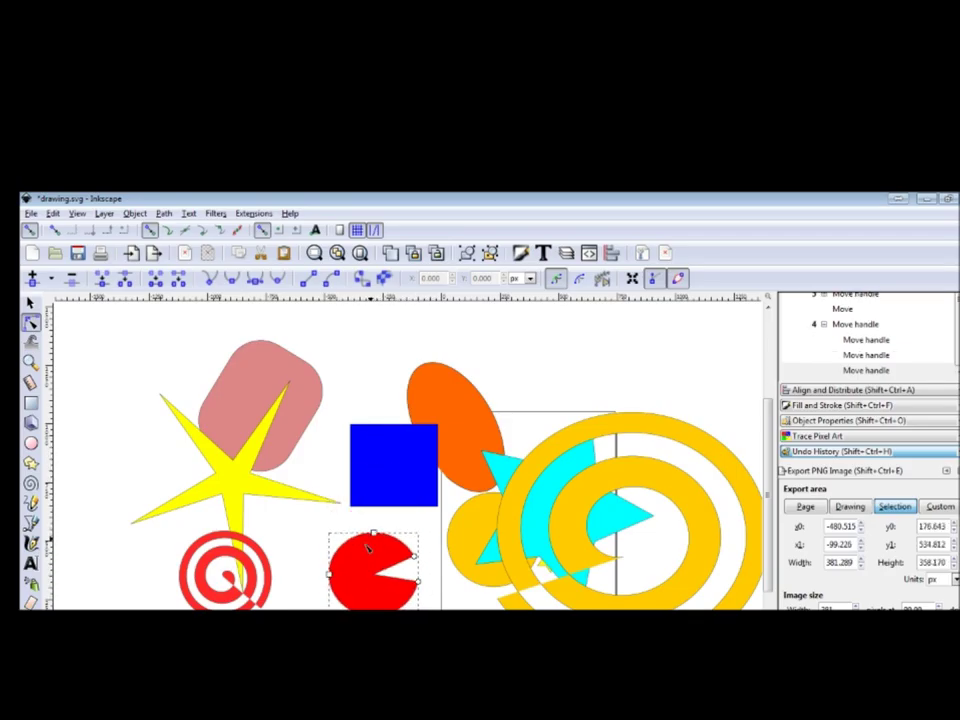
left_click_drag(420, 575, 339, 574)
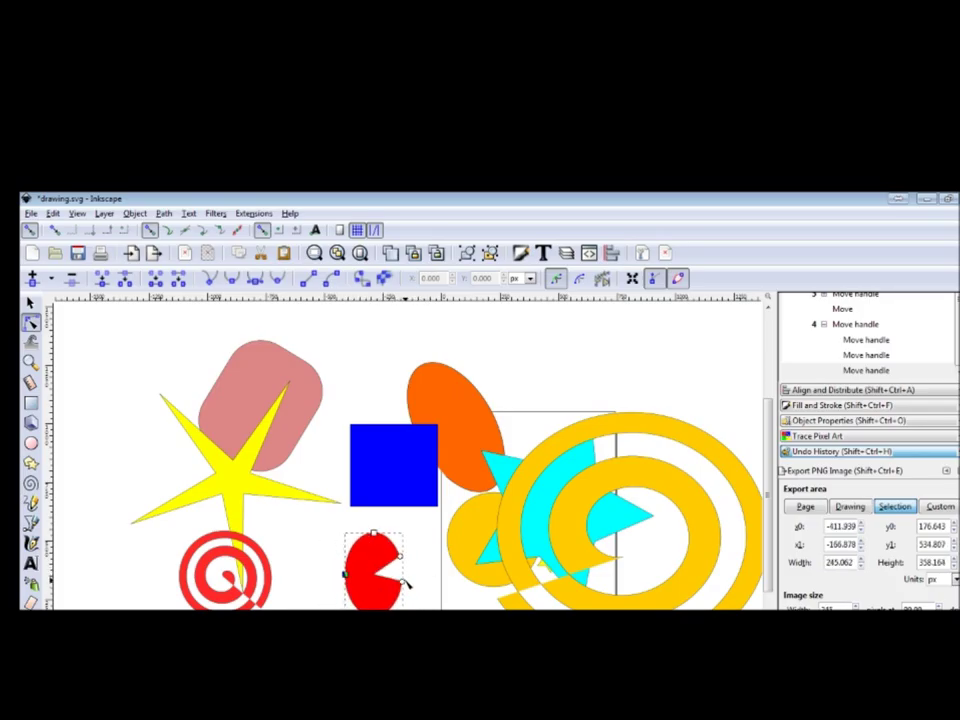
left_click_drag(409, 583, 420, 583)
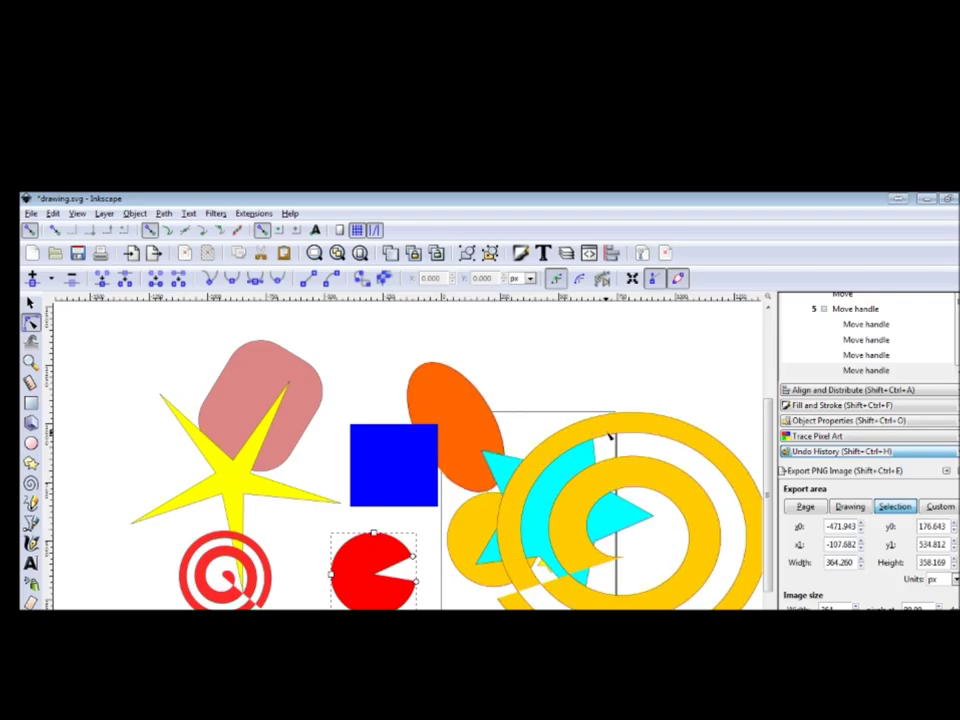
left_click(609, 436)
left_click_drag(628, 568, 633, 537)
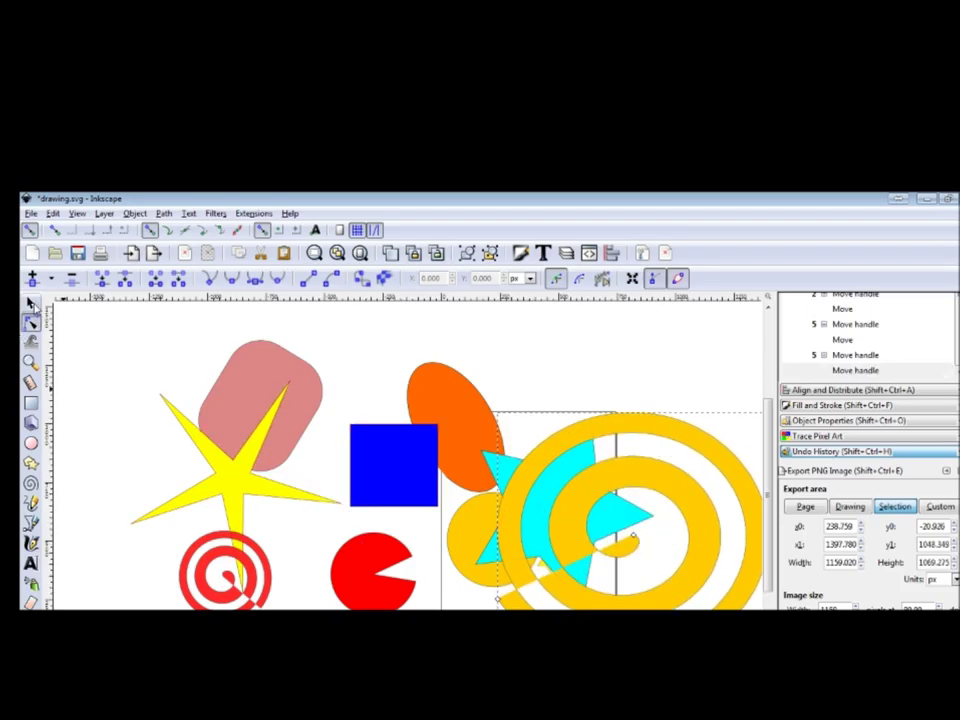
With the Selector tool, drag the yellow star up to sit over the pink rounded square.
left_click(31, 303)
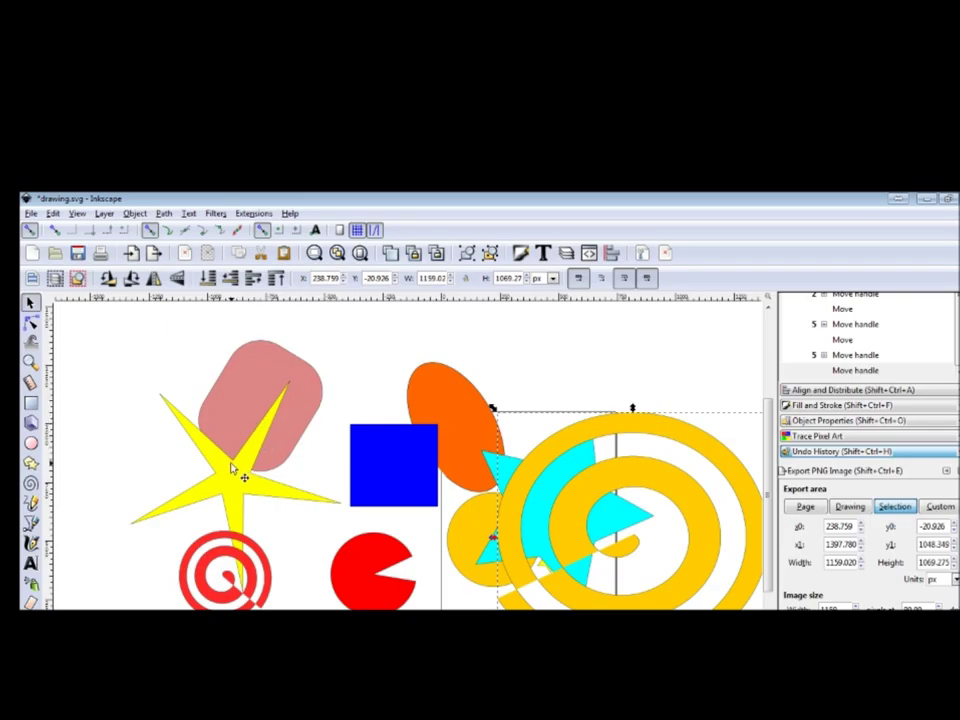
left_click_drag(232, 470, 272, 400)
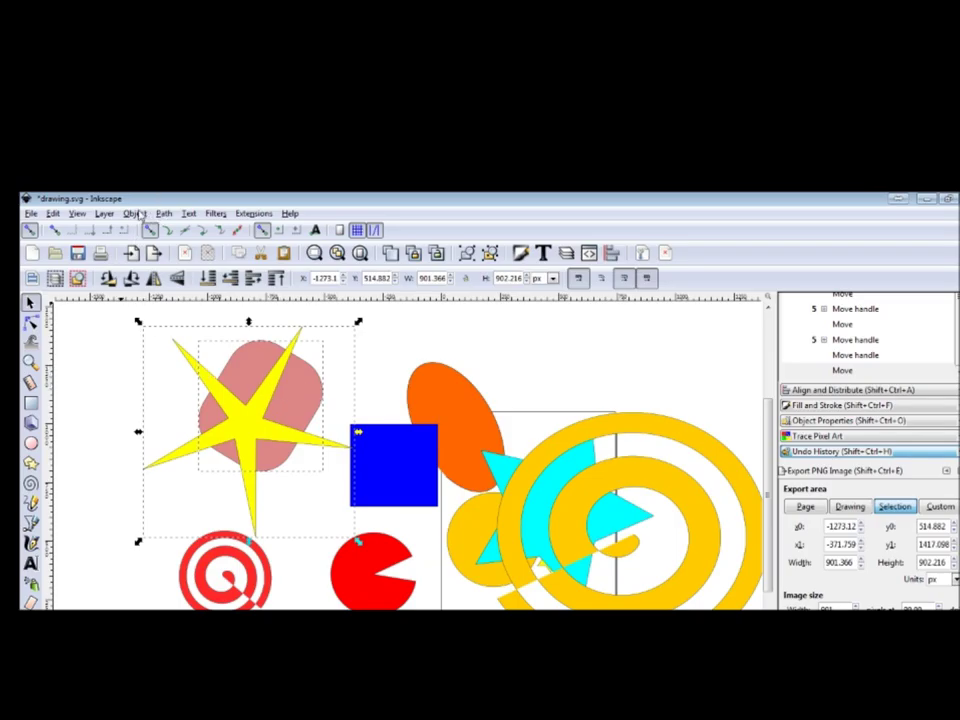
Group the yellow star and pink rounded square with Object > Group, then drag the group to the top-left.
left_click(135, 214)
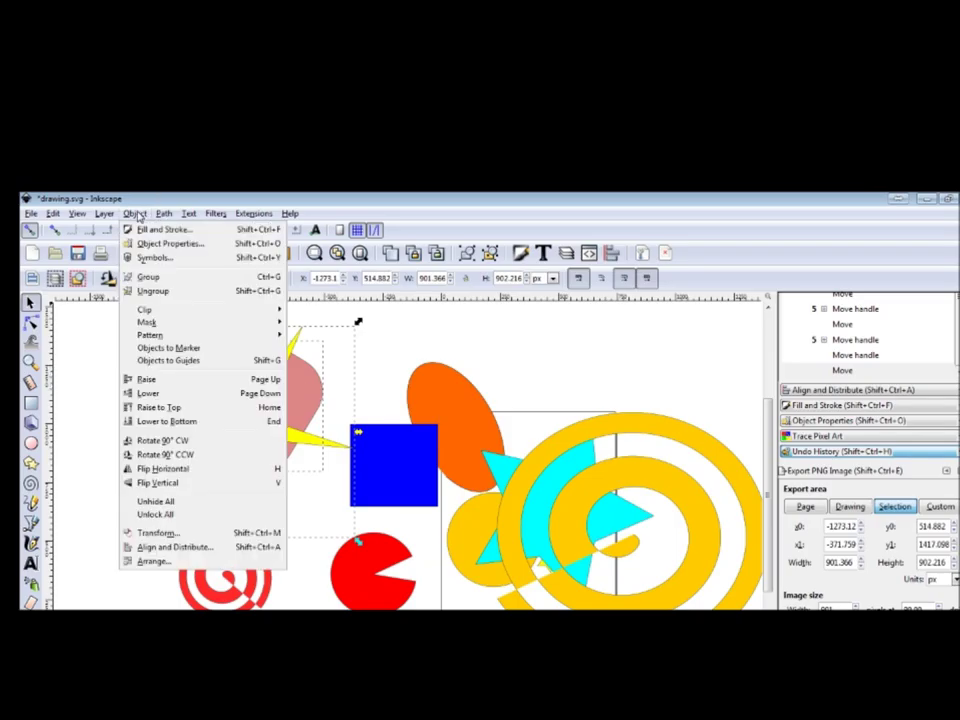
left_click(150, 278)
left_click_drag(197, 399, 272, 356)
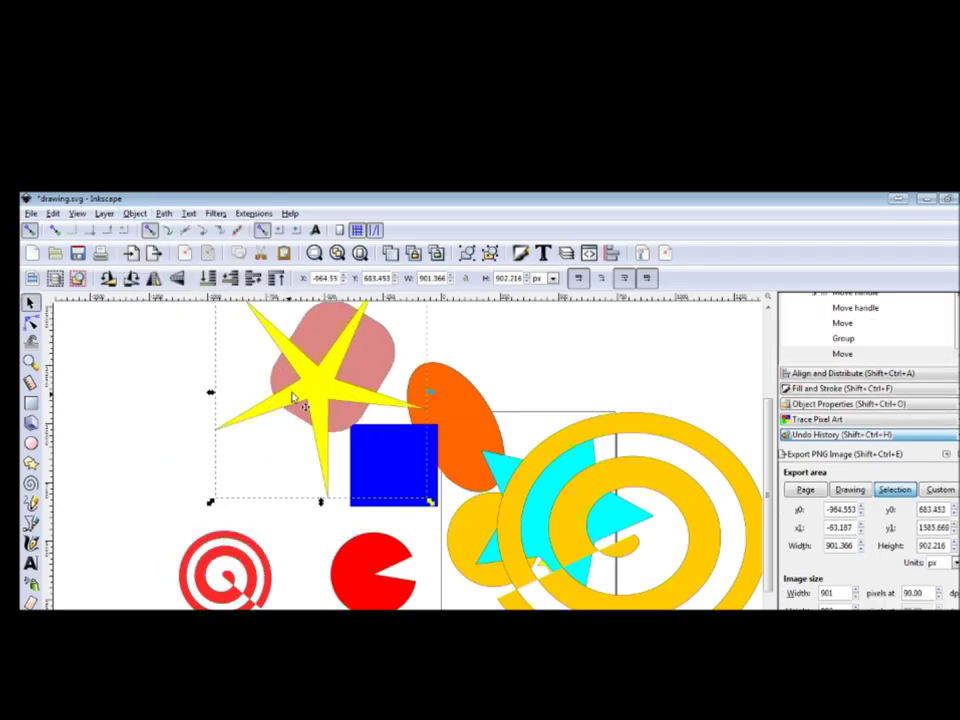
left_click_drag(314, 397, 214, 430)
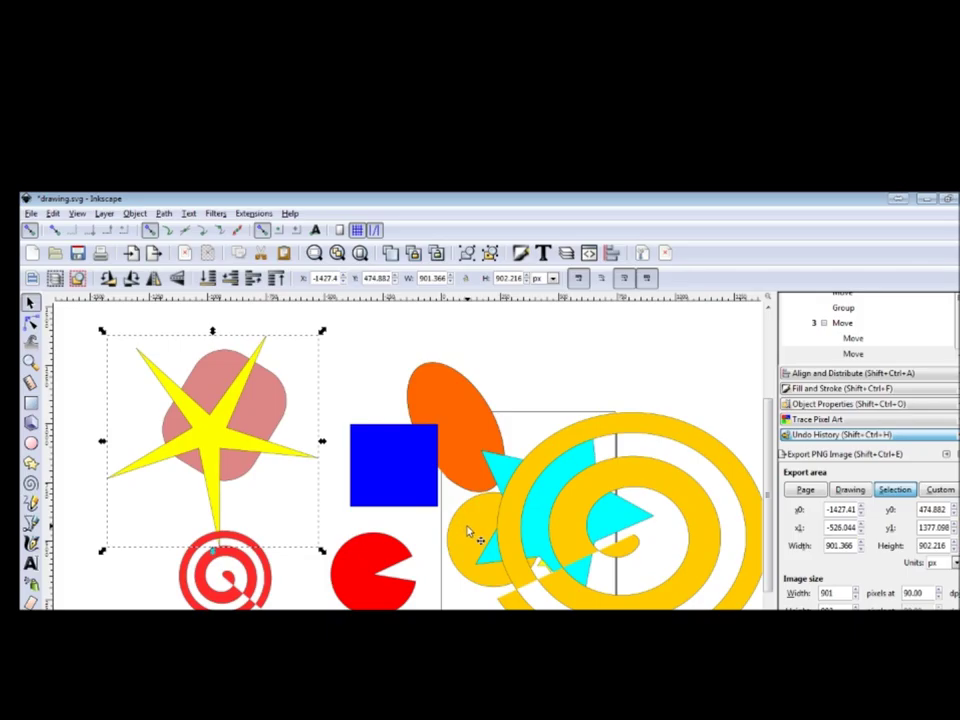
Select all shapes with Ctrl+A, group them into one object, and shift it up and left.
key("ctrl+a")
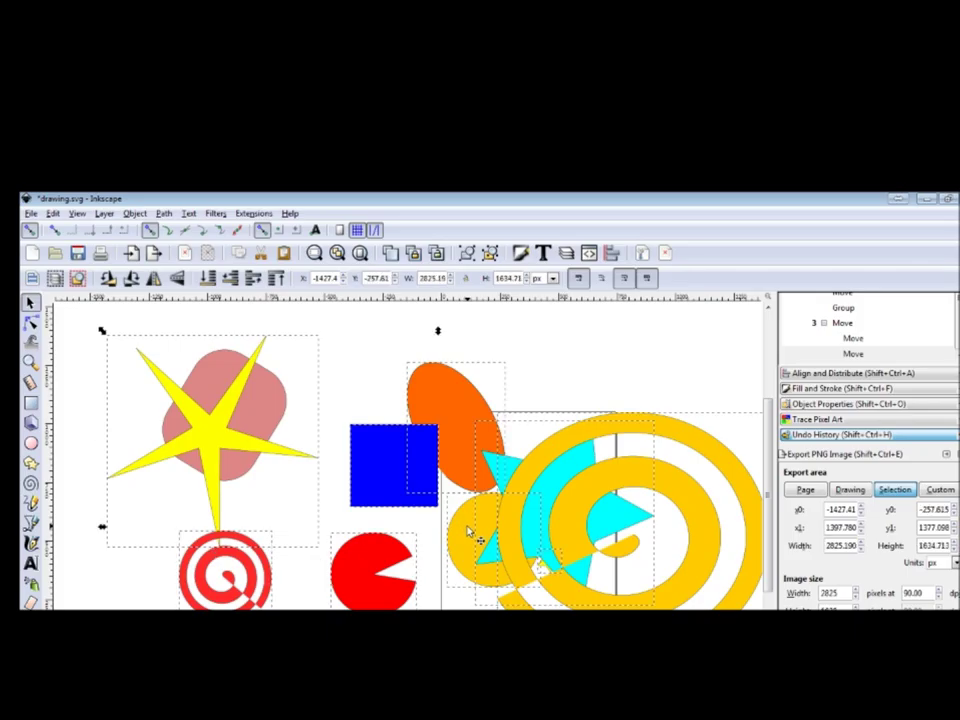
left_click(134, 213)
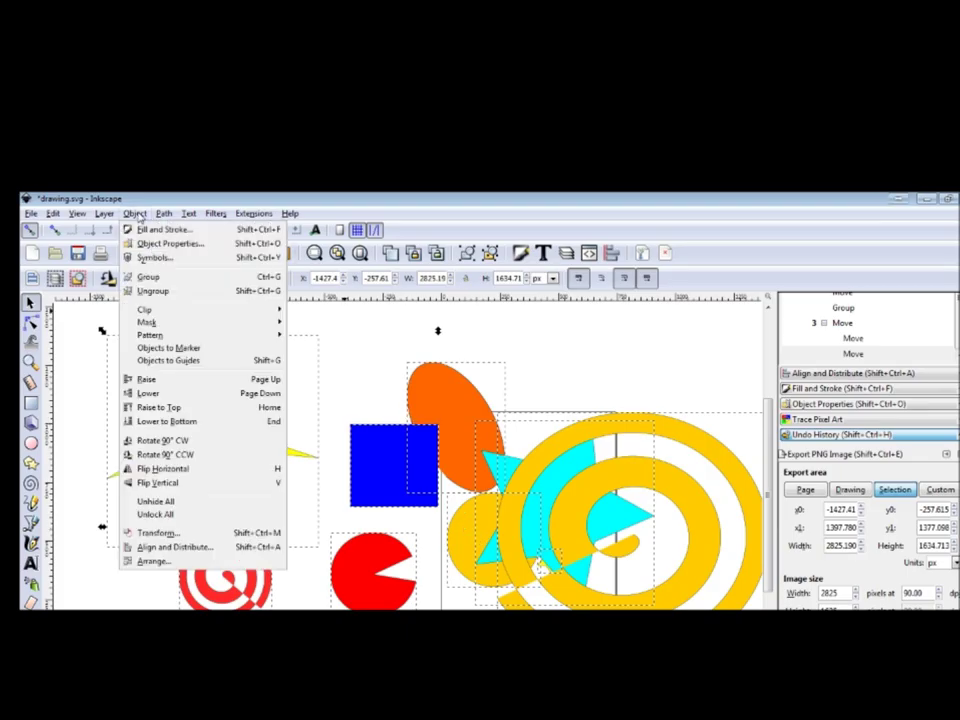
left_click(156, 284)
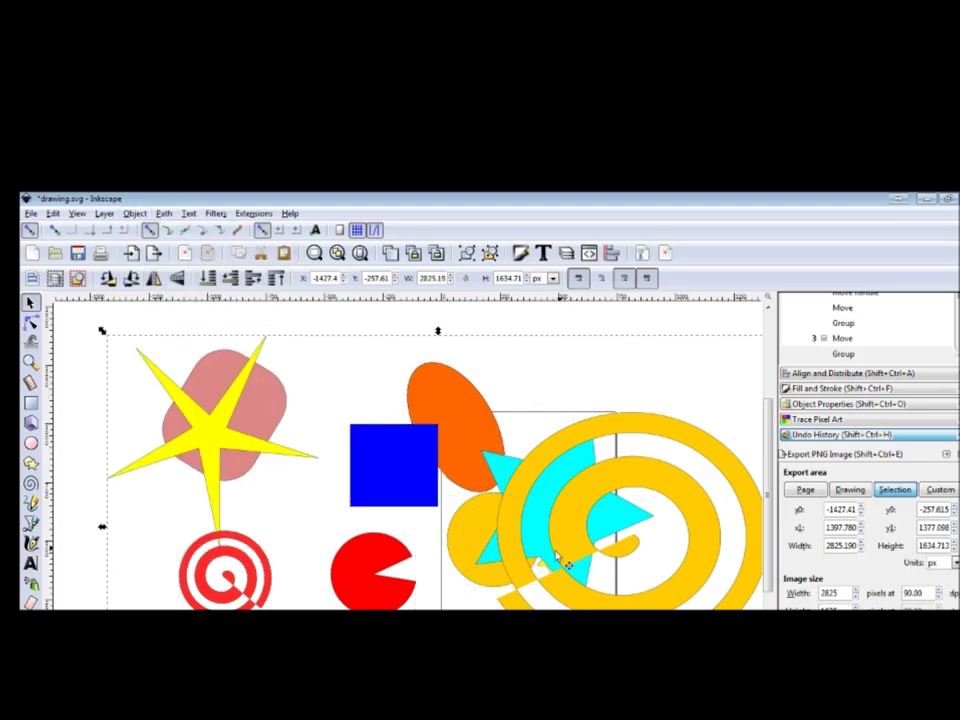
left_click_drag(552, 562, 439, 514)
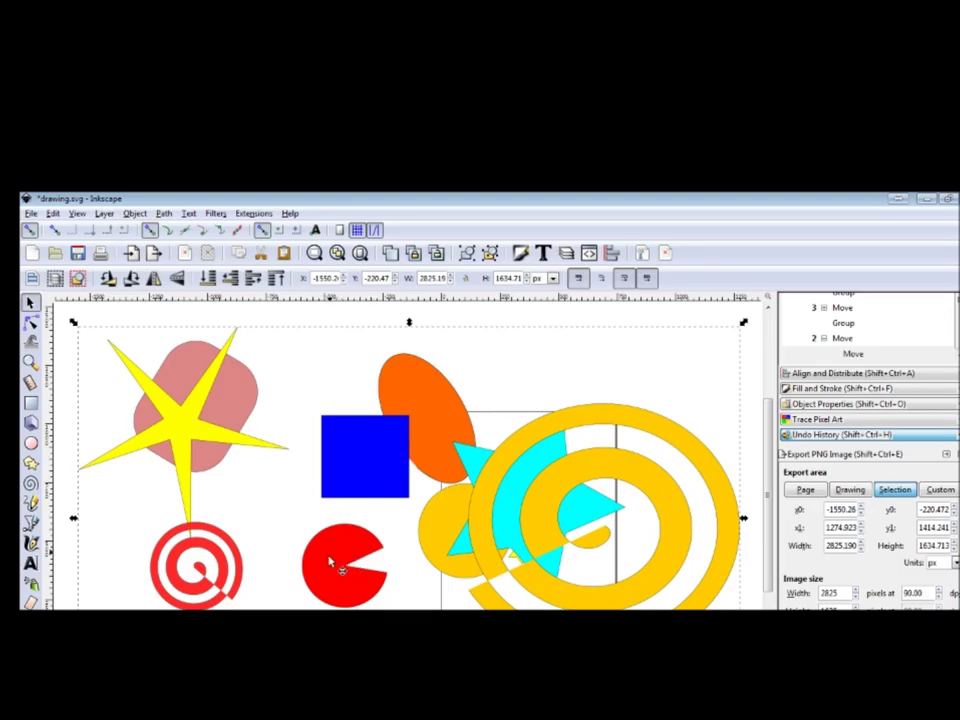
left_click(135, 214)
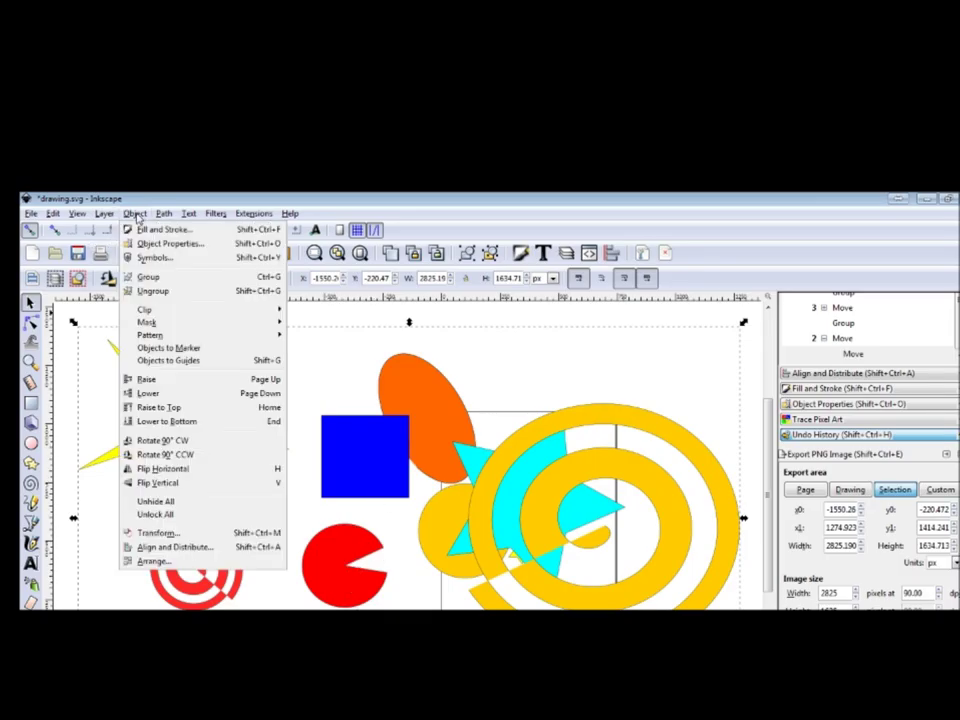
Ungroup the shapes and move the red pac-man up above the orange ellipse.
left_click(155, 292)
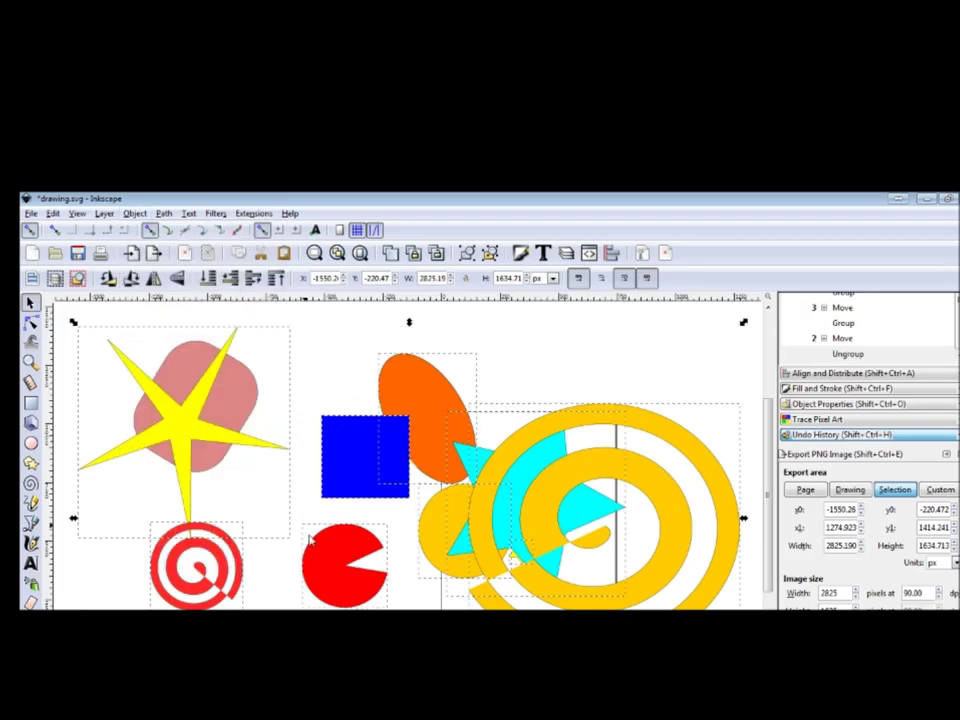
left_click(407, 316)
left_click_drag(333, 573, 486, 366)
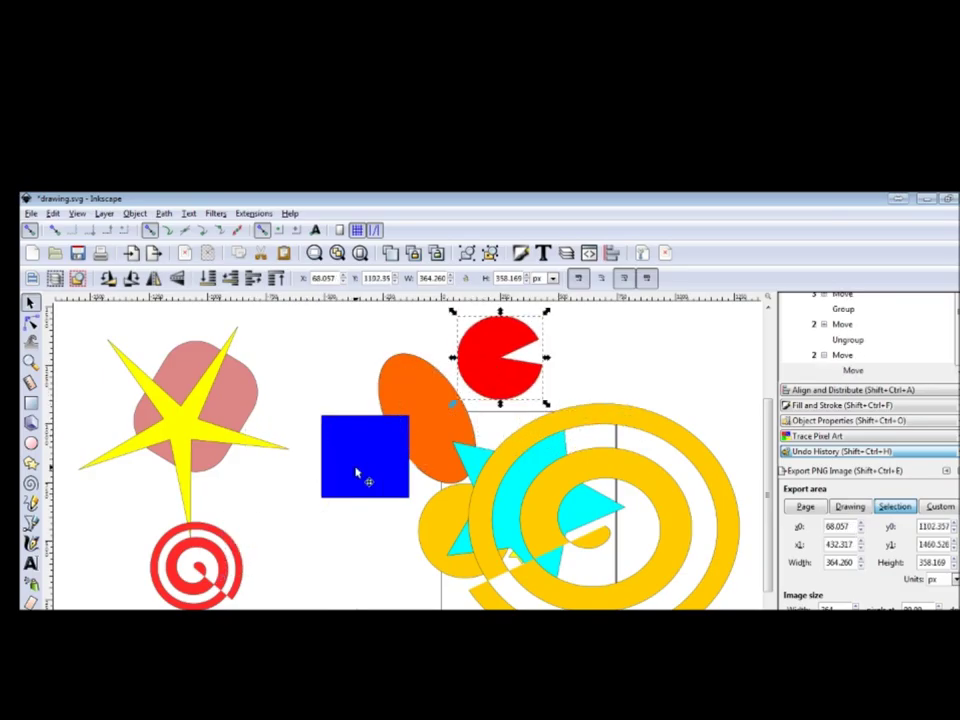
Reposition the blue square near the top, between the yellow star and the red pac-man.
left_click_drag(357, 474, 318, 506)
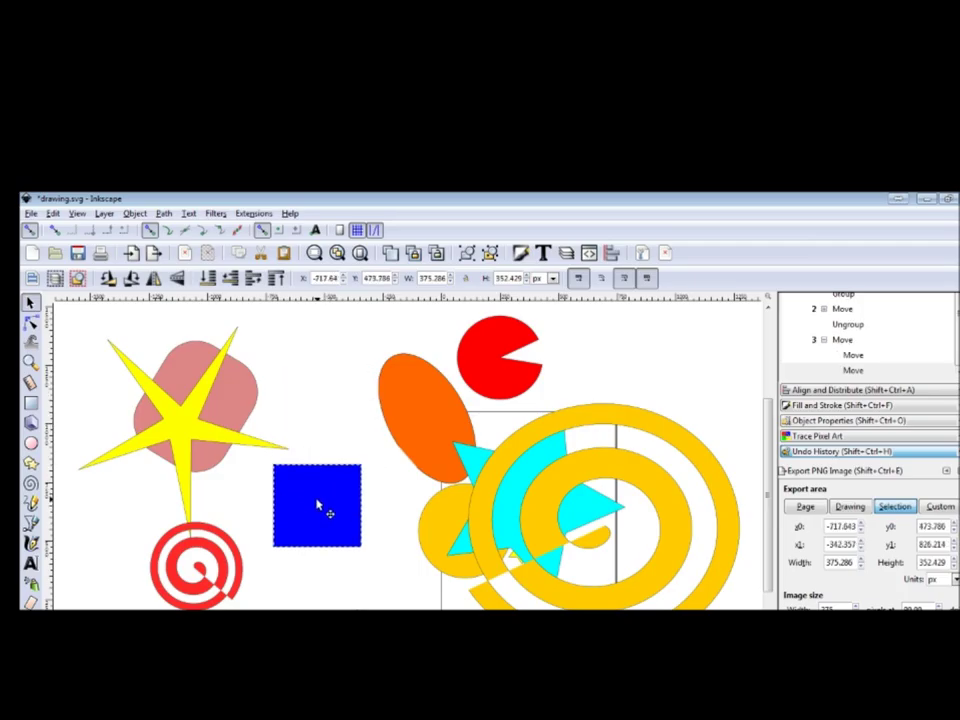
left_click_drag(317, 502, 315, 372)
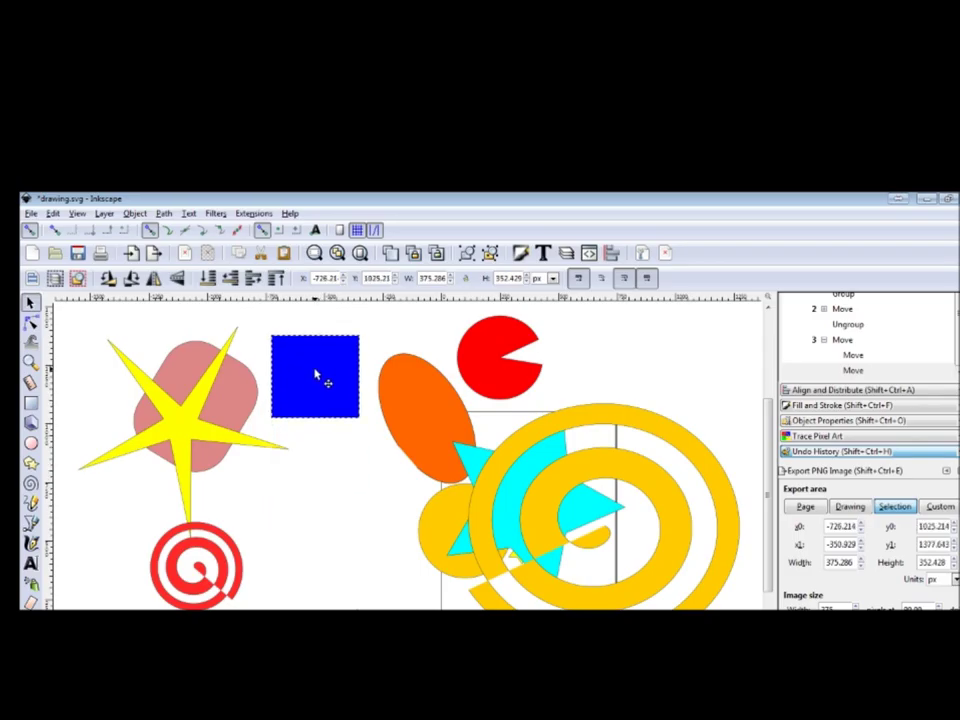
left_click_drag(315, 374, 315, 374)
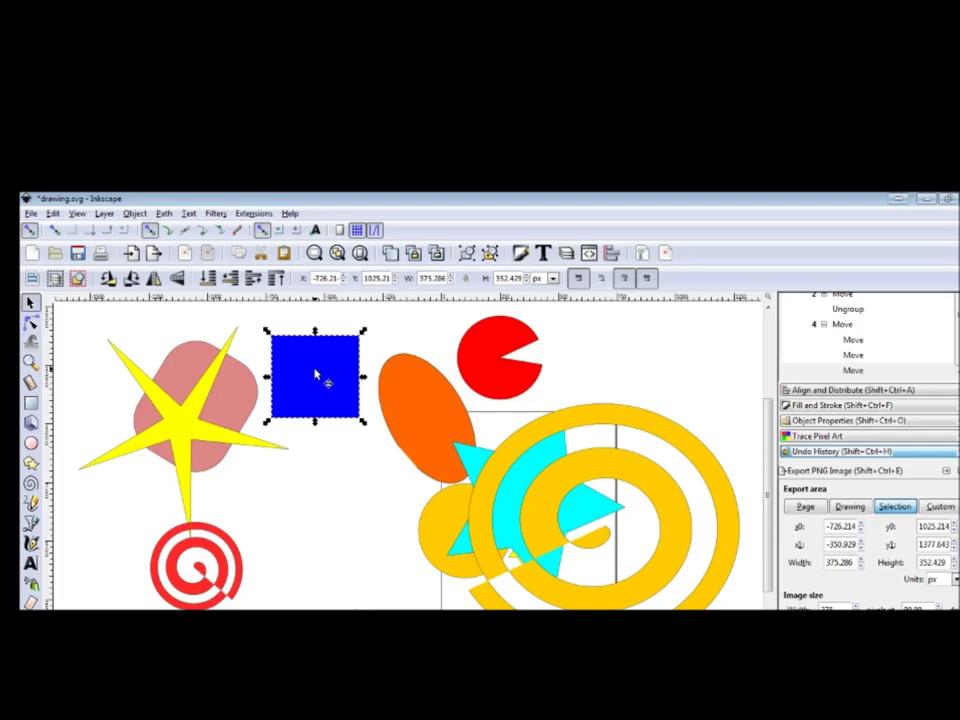
left_click_drag(312, 378, 313, 357)
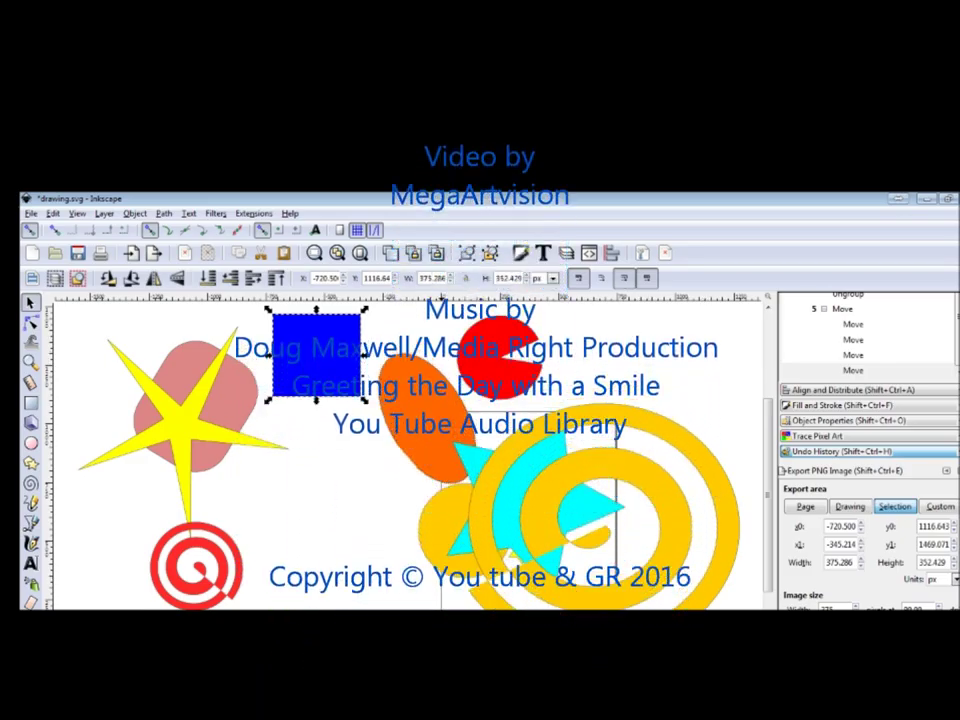
Stop the audio in Audacity and bring the OBS recorder window to the front.
left_click(705, 608)
left_click(742, 395)
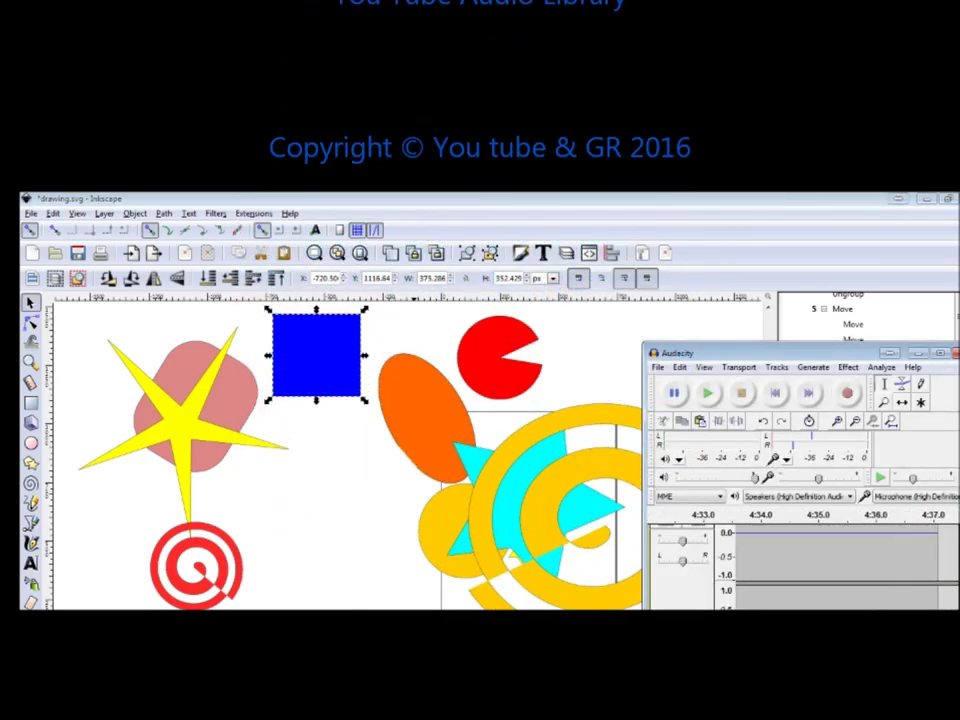
key("alt+Tab")
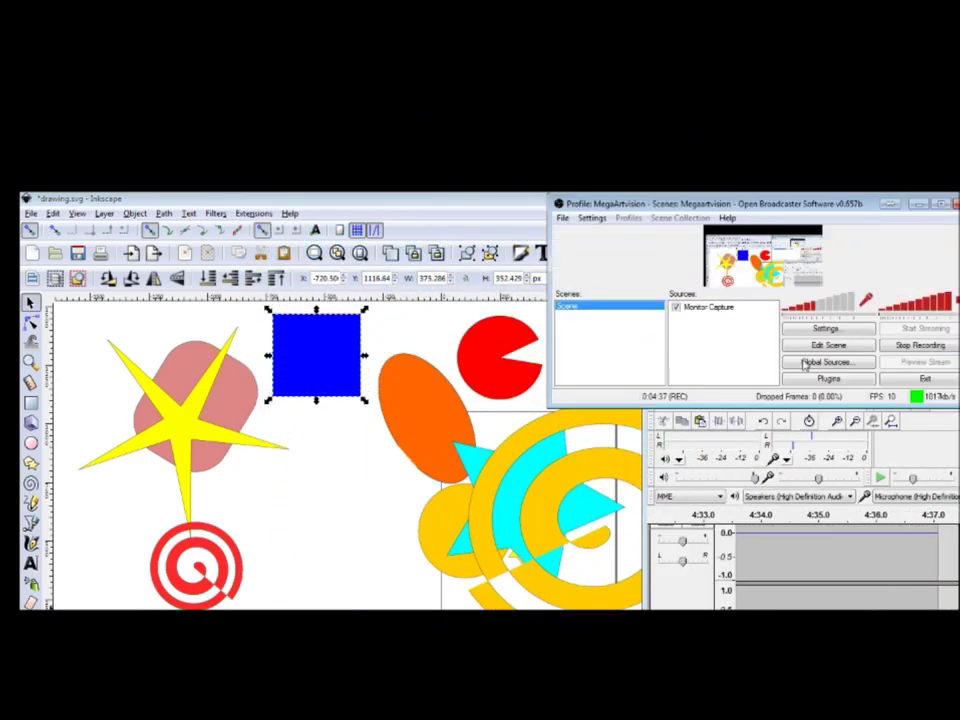